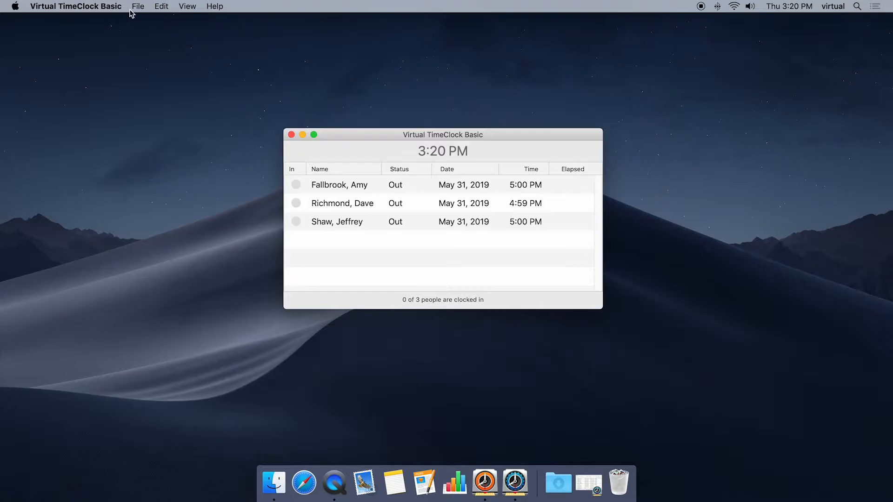
# Step: Turn on the administration features by entering the administrator password
pyautogui.click(138, 7)
pyautogui.click(163, 70)
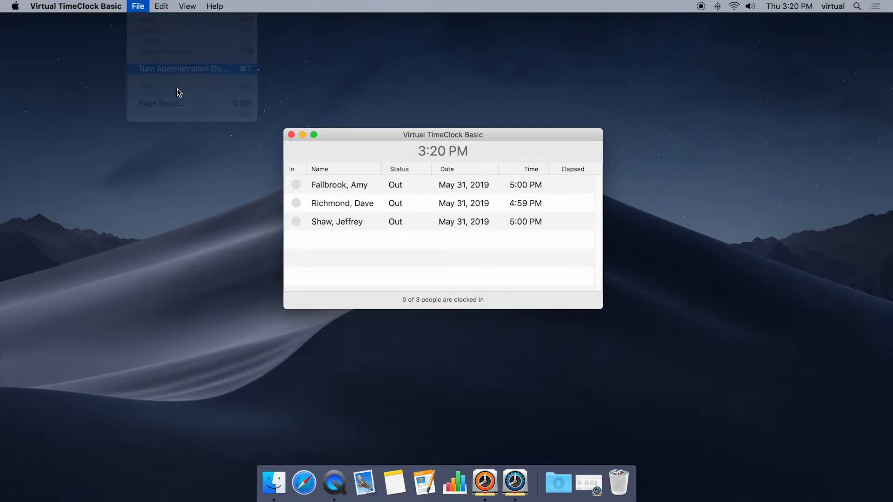
pyautogui.write('•••')
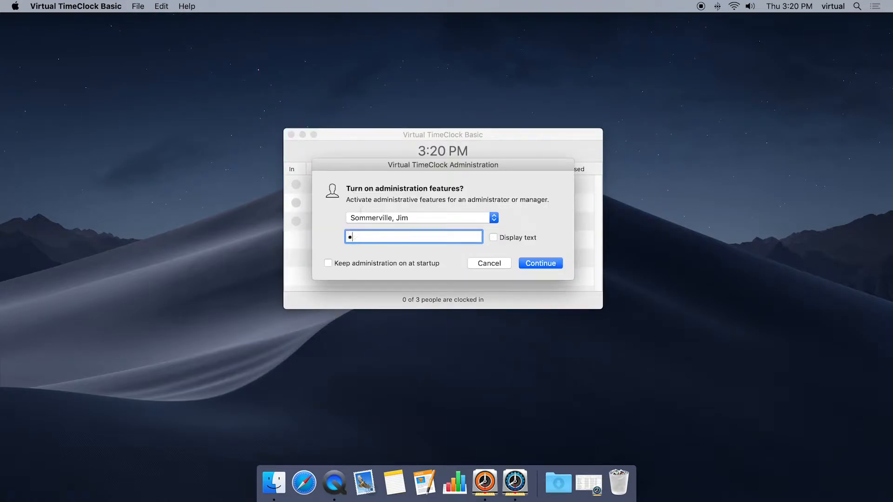
pyautogui.press('Return')
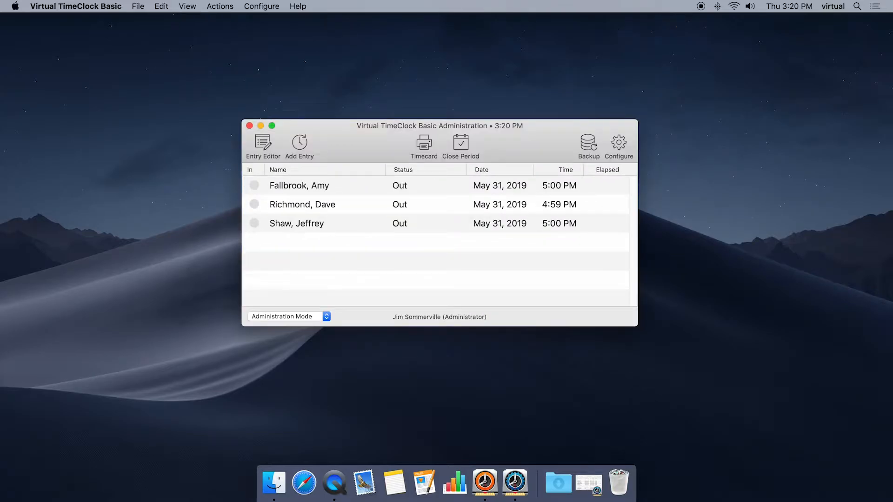
# Step: Check the payroll frequency and the current payroll period dates in the payroll settings, then close the settings
pyautogui.click(618, 144)
pyautogui.click(317, 208)
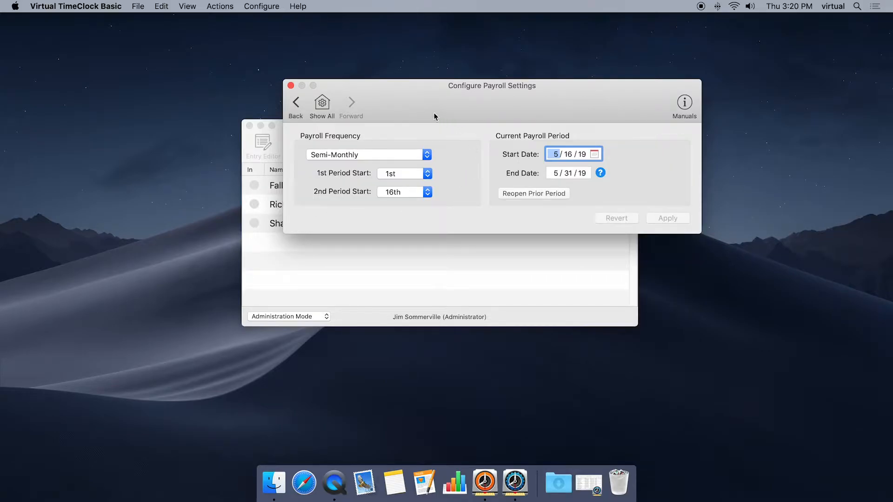
pyautogui.click(291, 86)
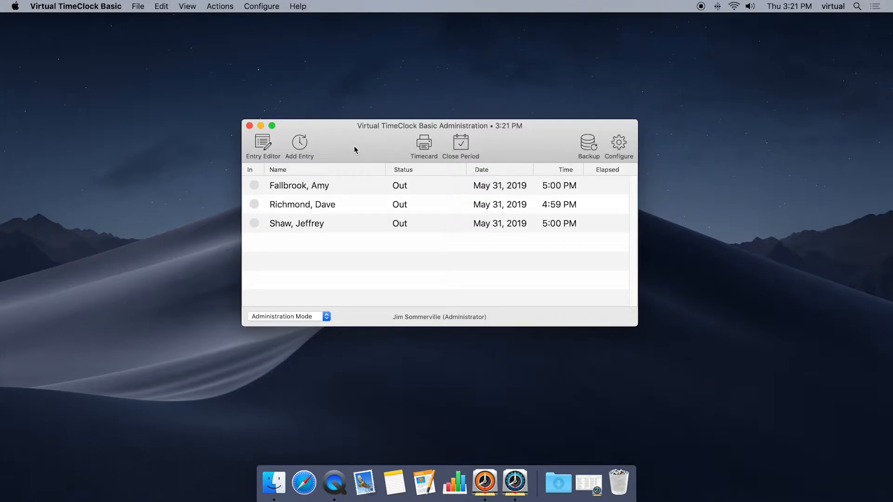
# Step: Review the timecard report for the current payroll period and close it
pyautogui.click(422, 144)
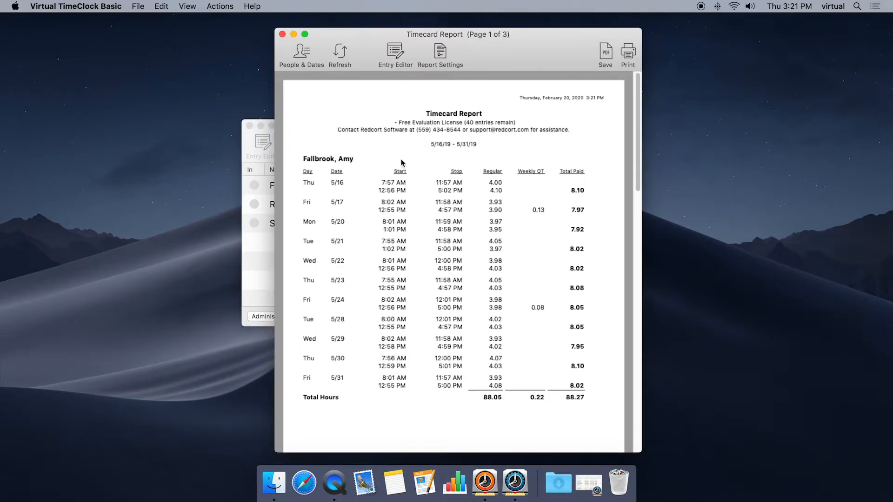
pyautogui.scroll(-3, 403, 162)
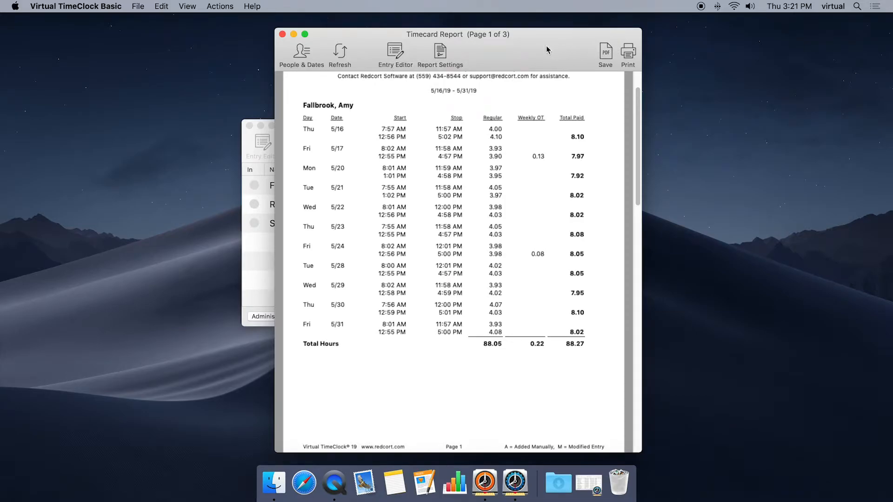
pyautogui.click(282, 34)
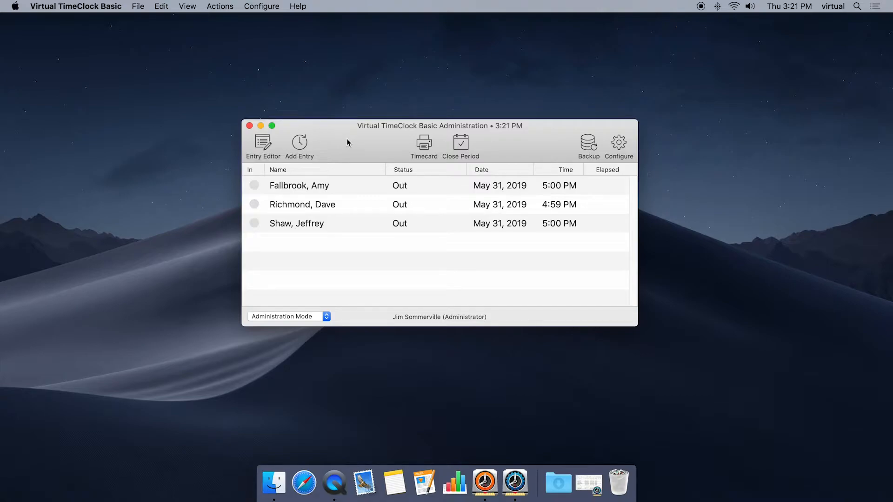
# Step: Close the 5/16/19 - 5/31/19 payroll period and dismiss the confirmation
pyautogui.click(463, 145)
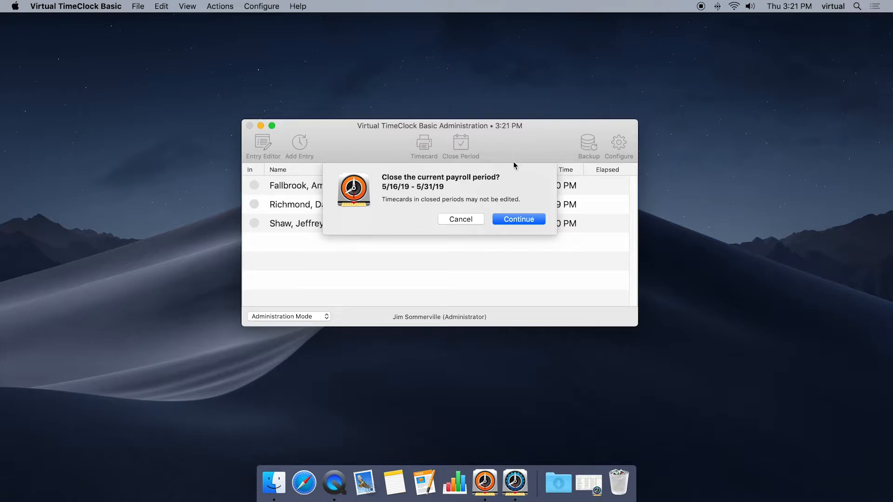
pyautogui.click(515, 221)
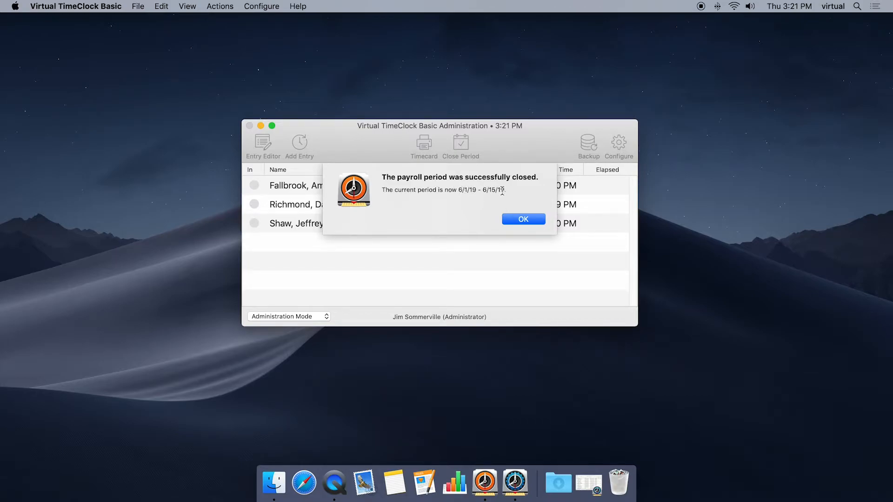
pyautogui.click(518, 219)
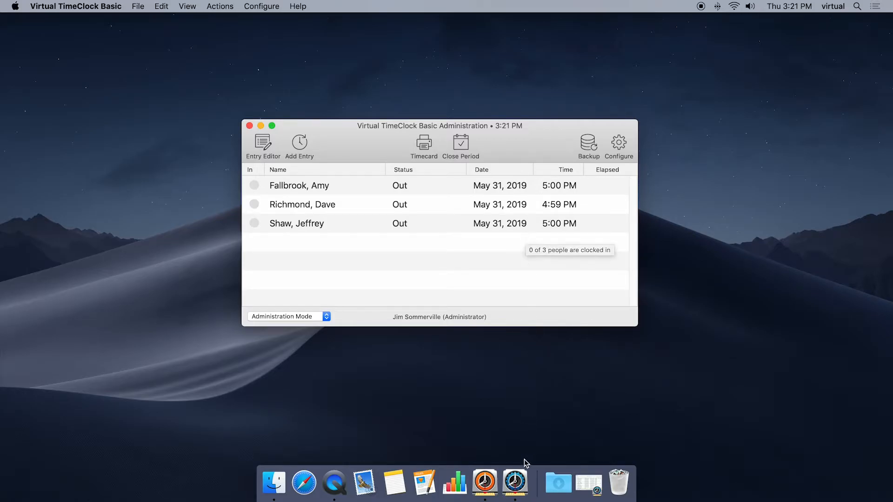
# Step: Switch to Virtual TimeClock Pro and open the timecard review and payroll approval window
pyautogui.click(519, 482)
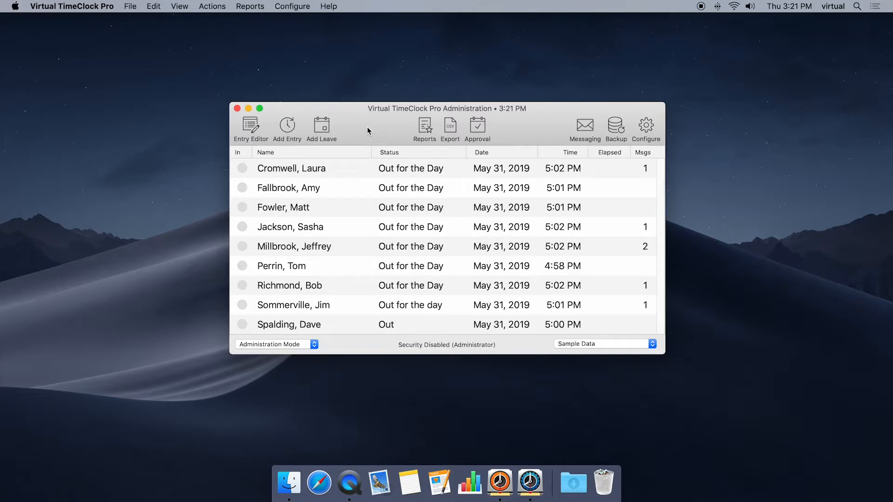
pyautogui.click(478, 128)
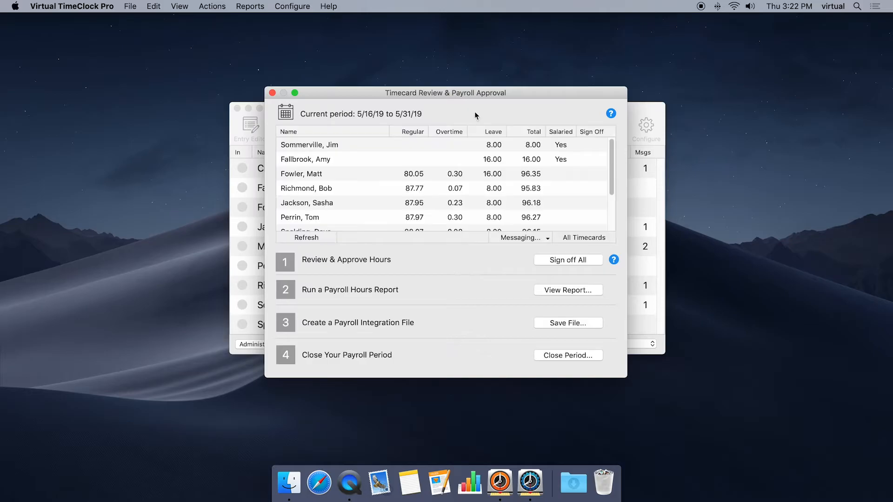
pyautogui.moveTo(472, 93); pyautogui.dragTo(470, 96)
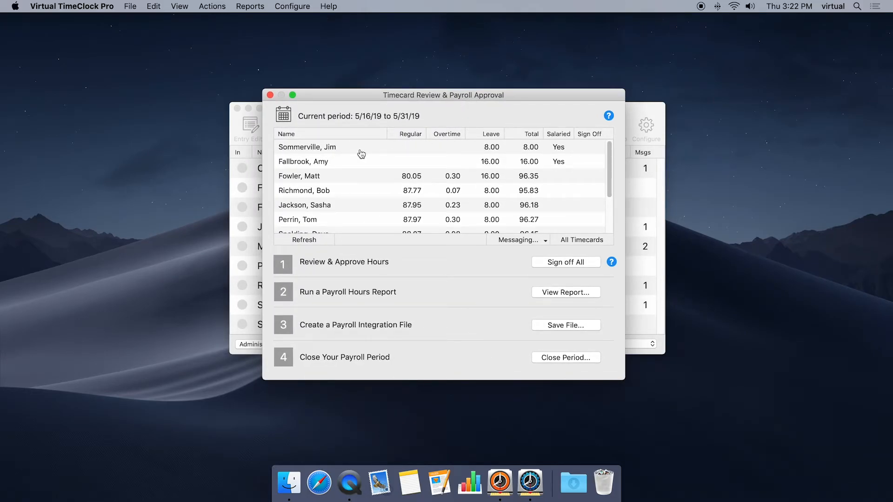
# Step: Review all workers' hours in the approval list and view the detailed timecard of the second worker now listed
pyautogui.scroll(-2, 362, 153)
pyautogui.scroll(2, 362, 153)
pyautogui.scroll(-3, 479, 169)
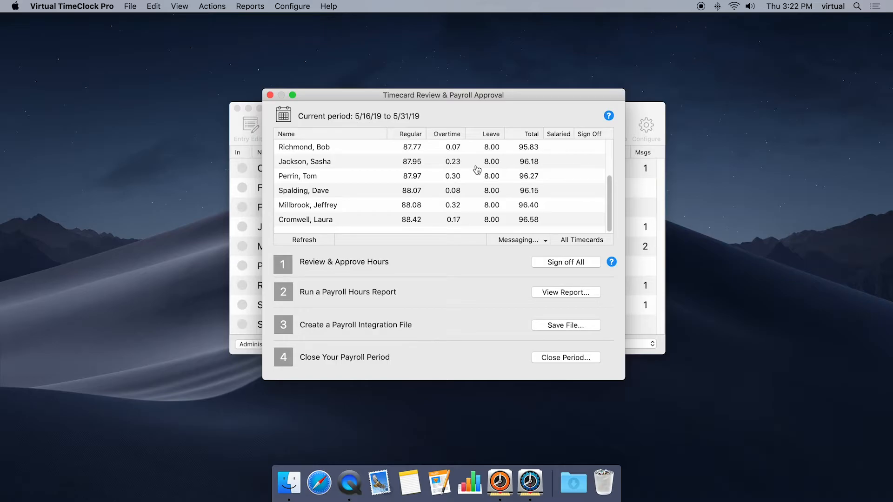
pyautogui.rightClick(337, 165)
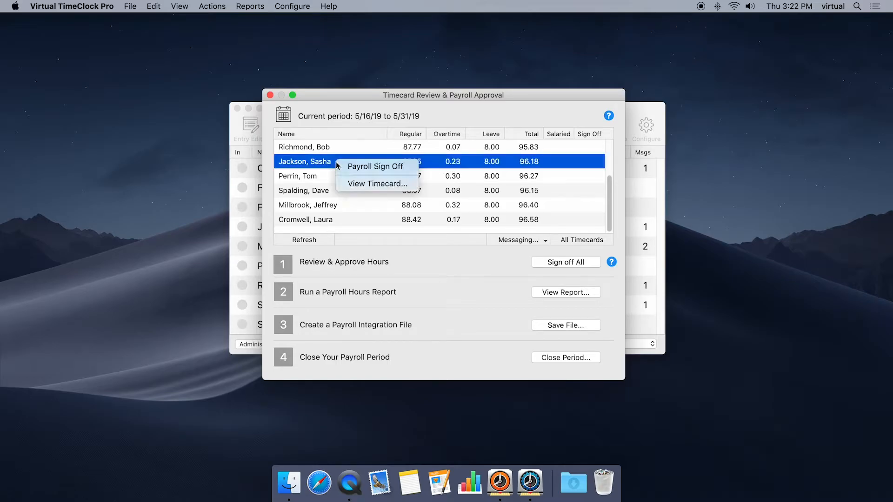
pyautogui.click(361, 184)
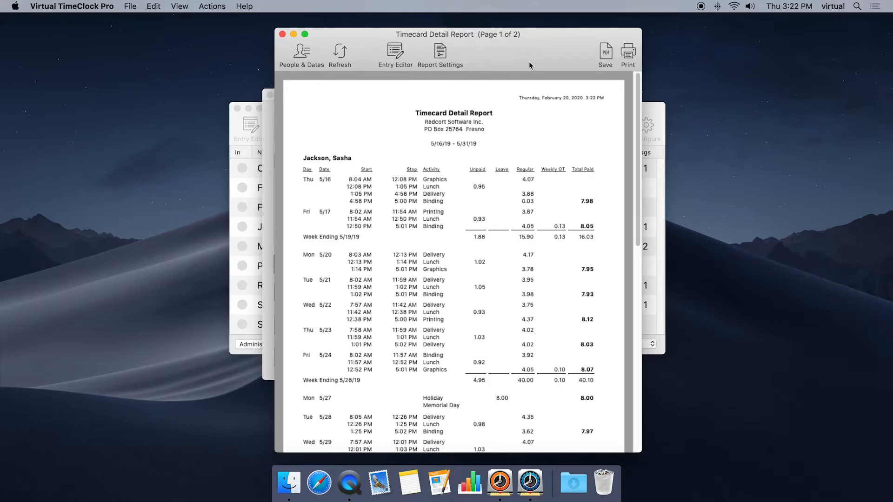
pyautogui.click(282, 34)
pyautogui.scroll(-3, 401, 175)
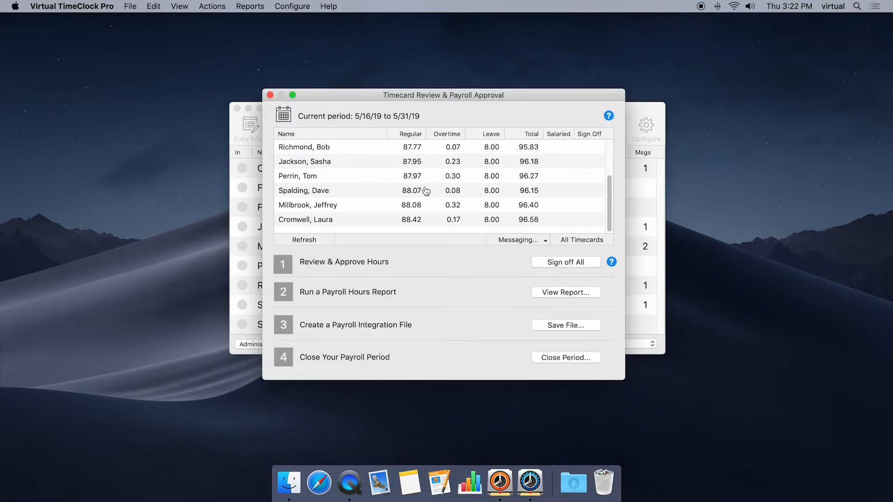
# Step: Sign off the hours of all workers and view the payroll hours report
pyautogui.click(553, 261)
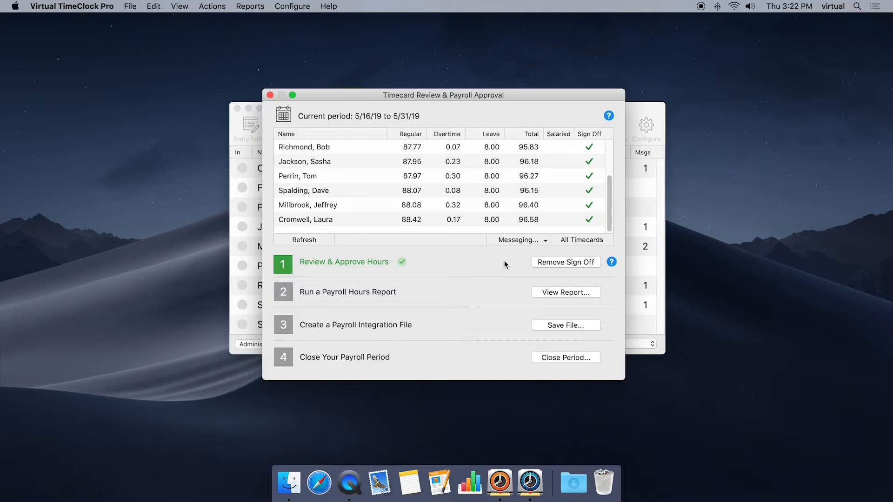
pyautogui.click(565, 293)
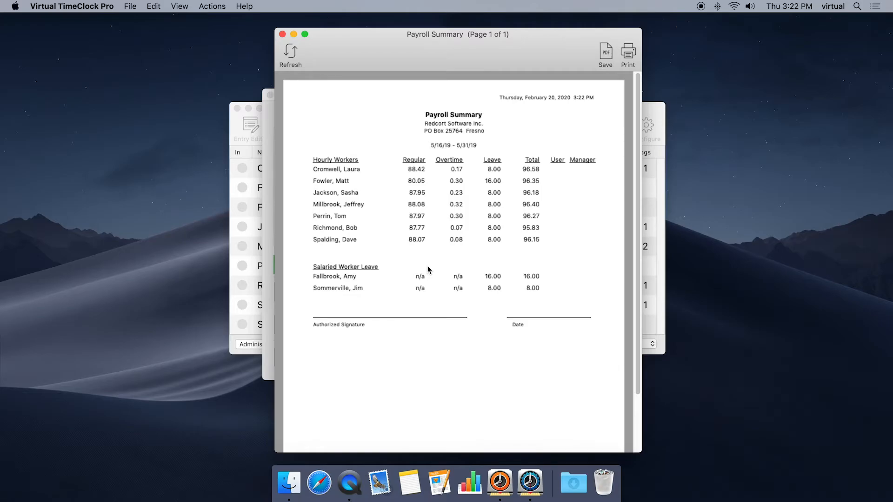
pyautogui.click(282, 34)
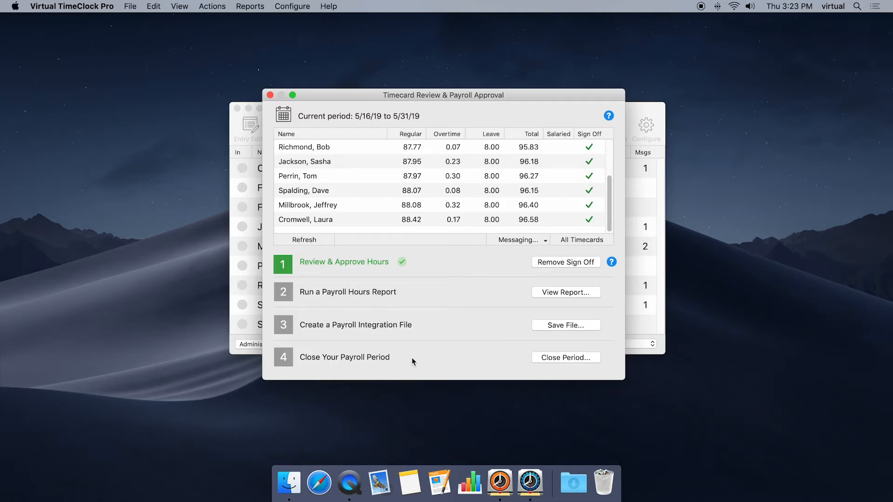
# Step: Close the 5/16/19 - 5/31/19 payroll period for all workers in all groups from the payroll approval window
pyautogui.moveTo(412, 361)
pyautogui.click(546, 357)
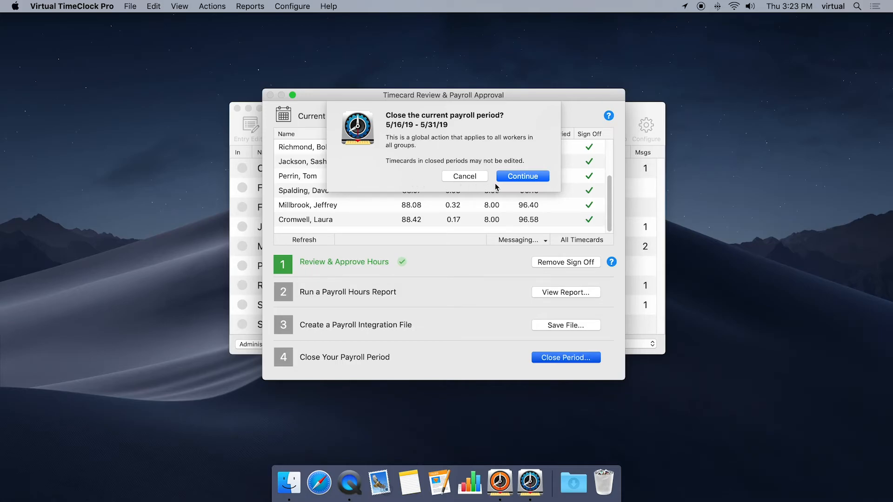
pyautogui.click(510, 179)
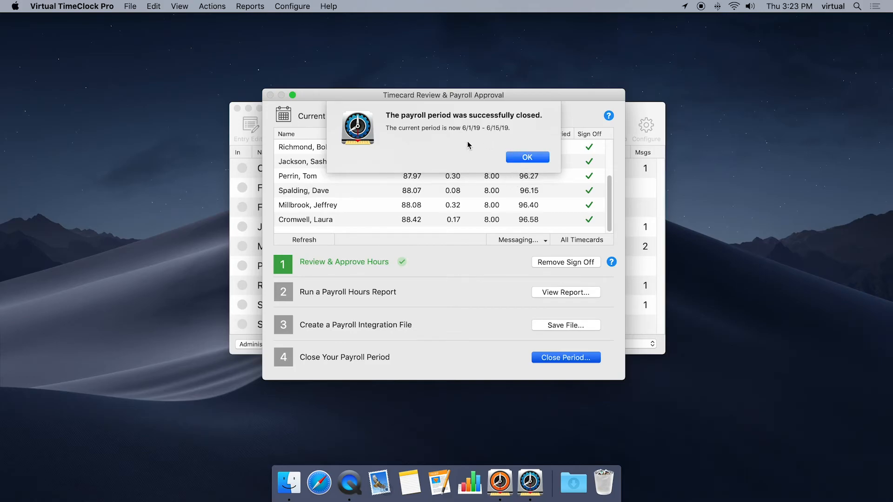
pyautogui.click(520, 157)
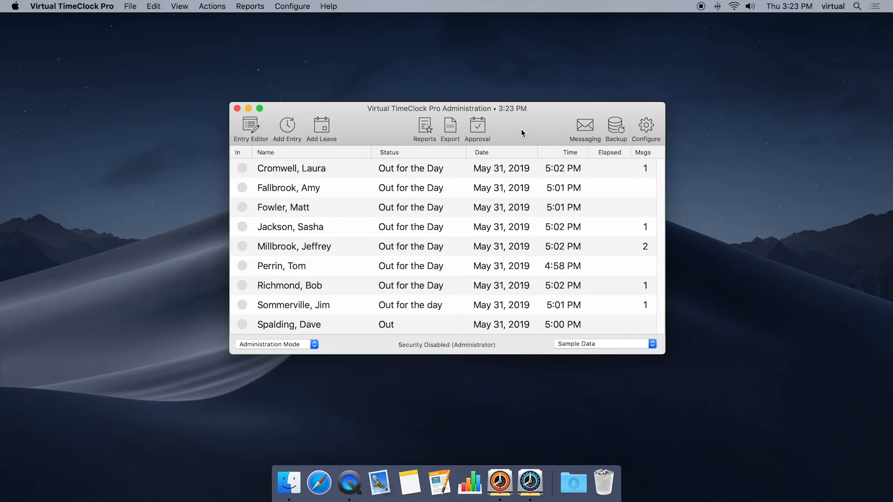
# Step: Check the start and end dates of the current payroll period in the Pro payroll settings
pyautogui.click(643, 130)
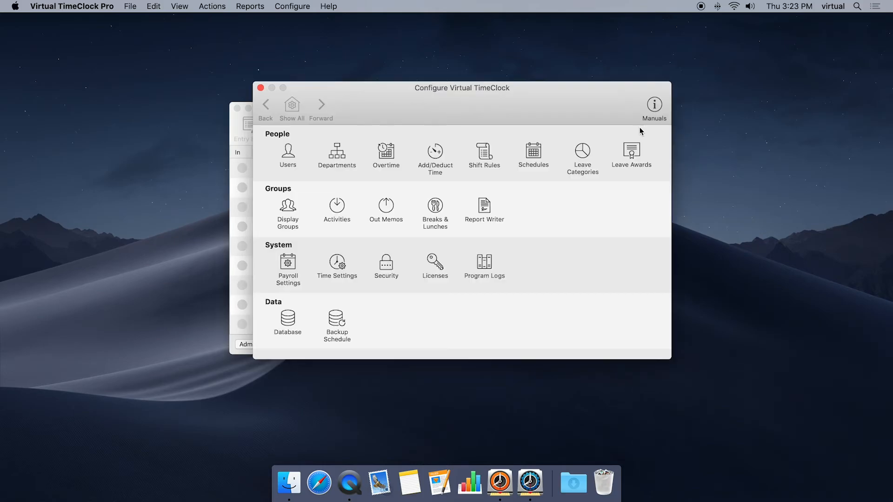
pyautogui.click(283, 272)
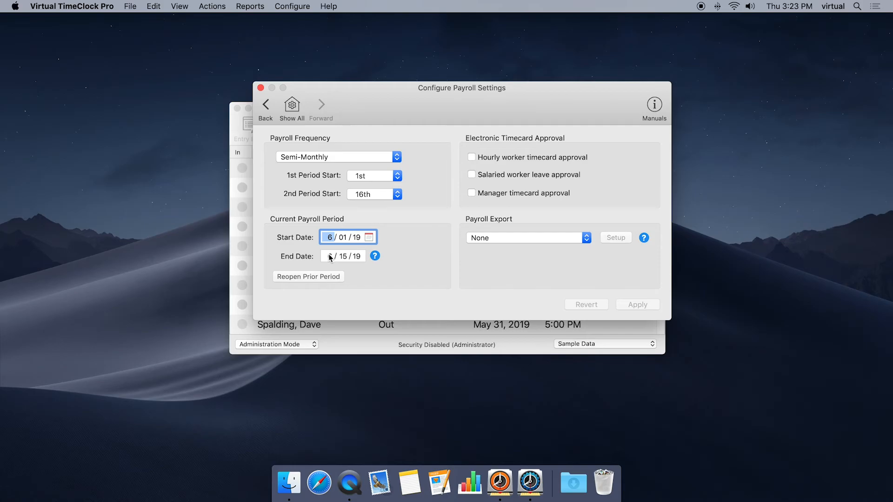
pyautogui.click(261, 88)
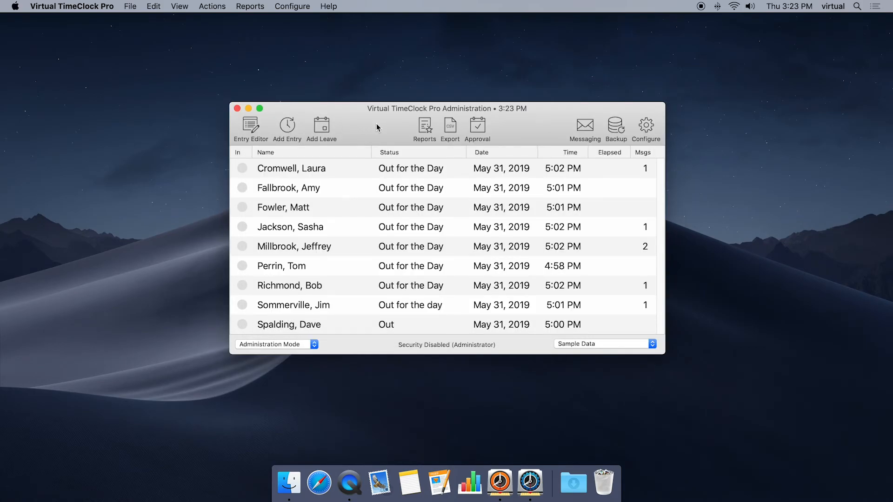